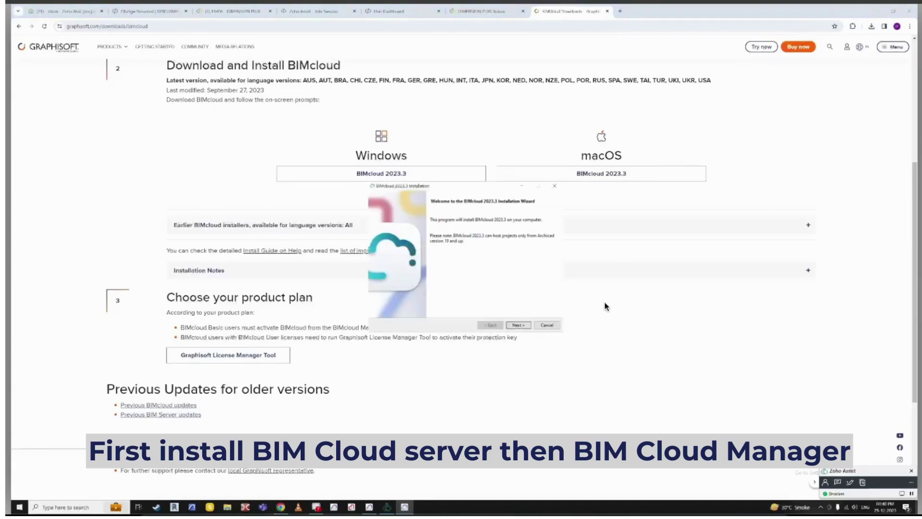
# Install BIMcloud Server through the recommended new BIMcloud installation, accepting the license agreement and keeping the default options
pyautogui.click(517, 324)
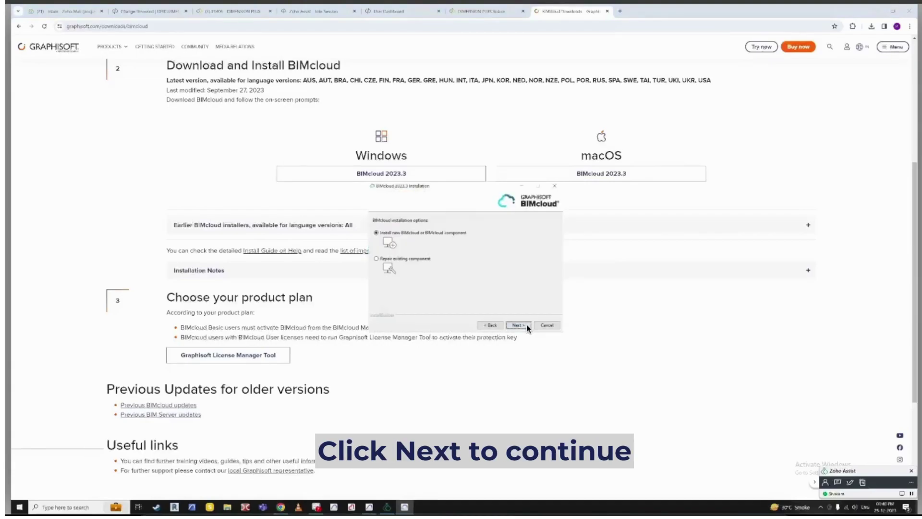
pyautogui.click(518, 325)
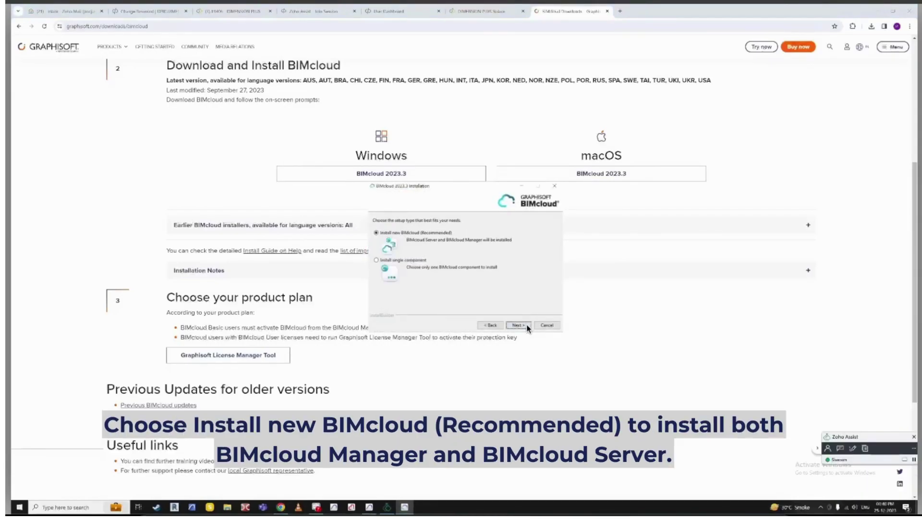
pyautogui.click(518, 325)
pyautogui.click(446, 301)
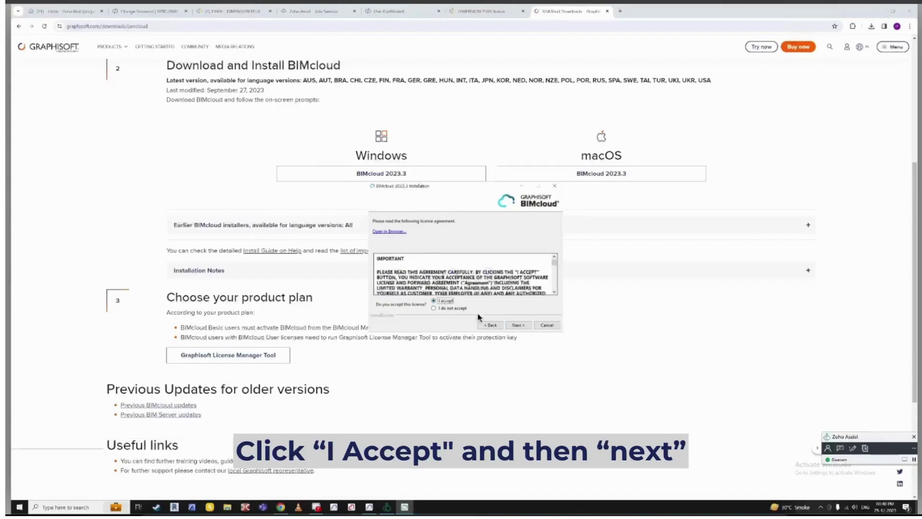
pyautogui.click(518, 325)
pyautogui.click(518, 325)
pyautogui.click(517, 325)
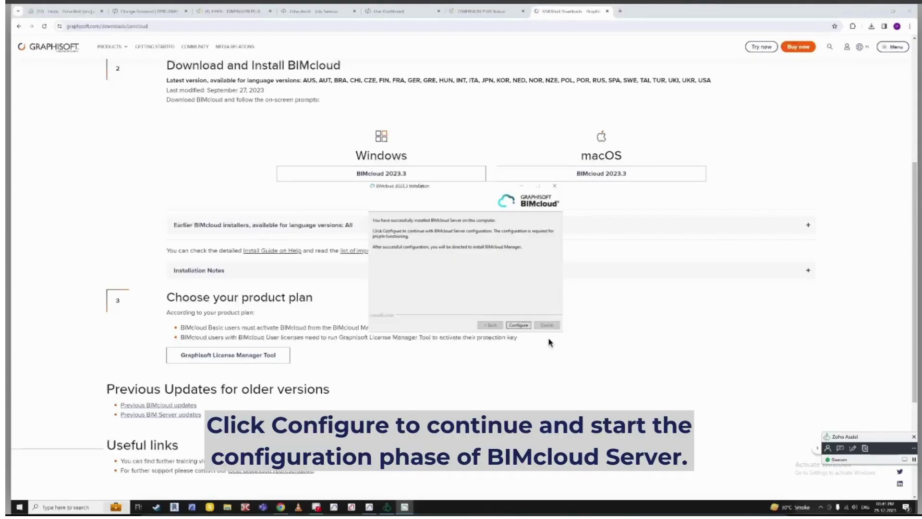
# Configure BIMcloud Server with the default port, data folders and file storage, and start the server
pyautogui.click(516, 325)
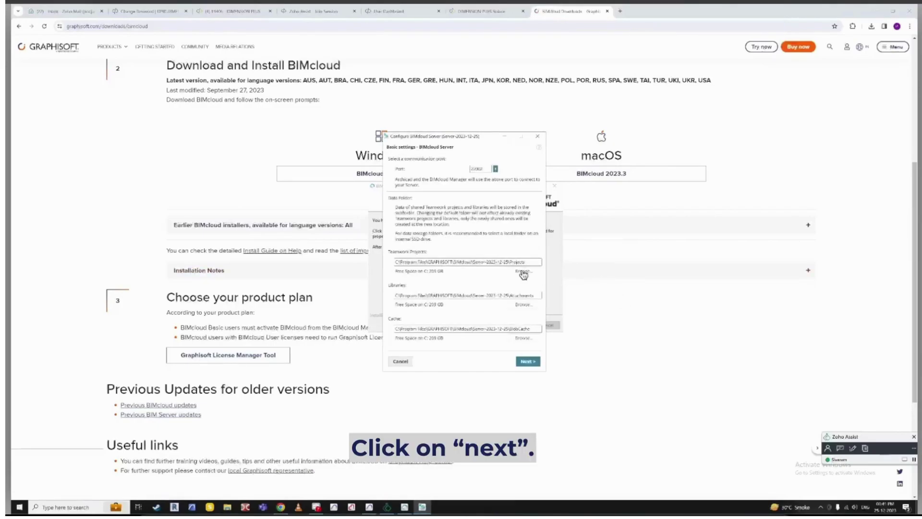
pyautogui.click(530, 362)
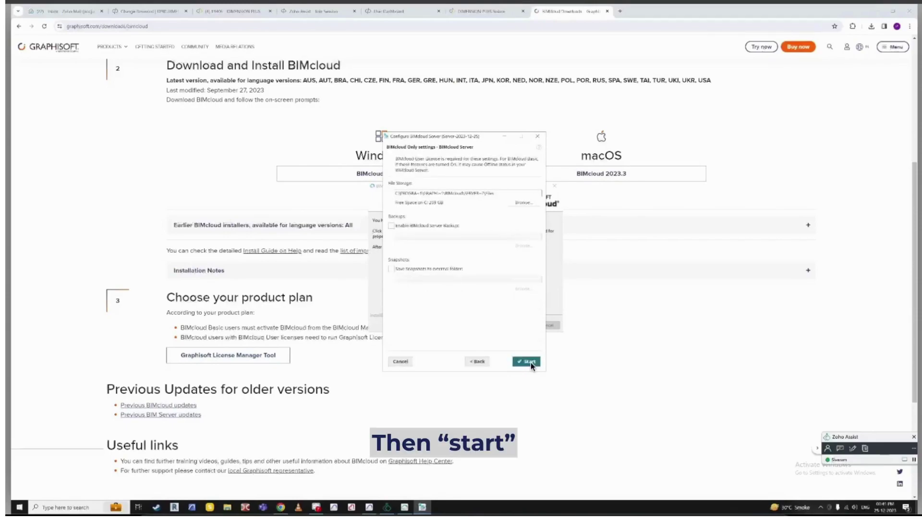
pyautogui.click(530, 361)
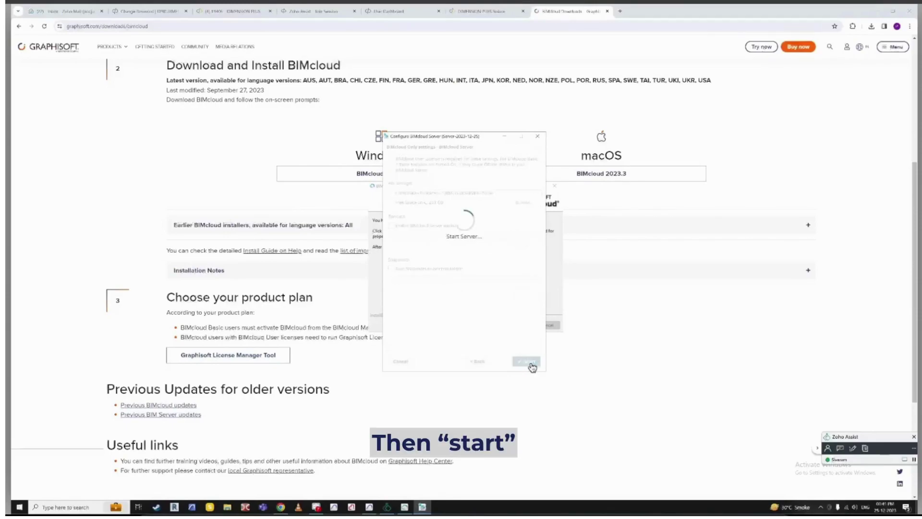
pyautogui.click(510, 282)
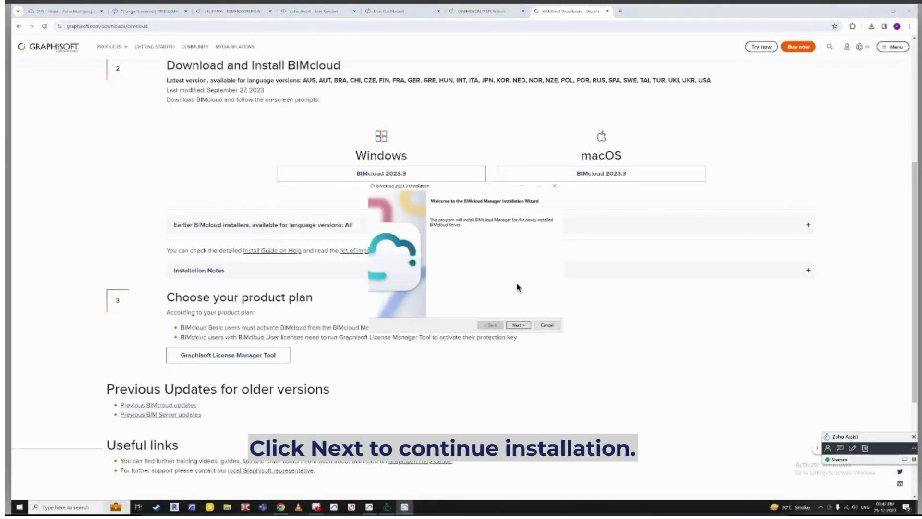
# Install BIMcloud Manager with English as the default language, accepting the license and keeping the default install location
pyautogui.click(517, 326)
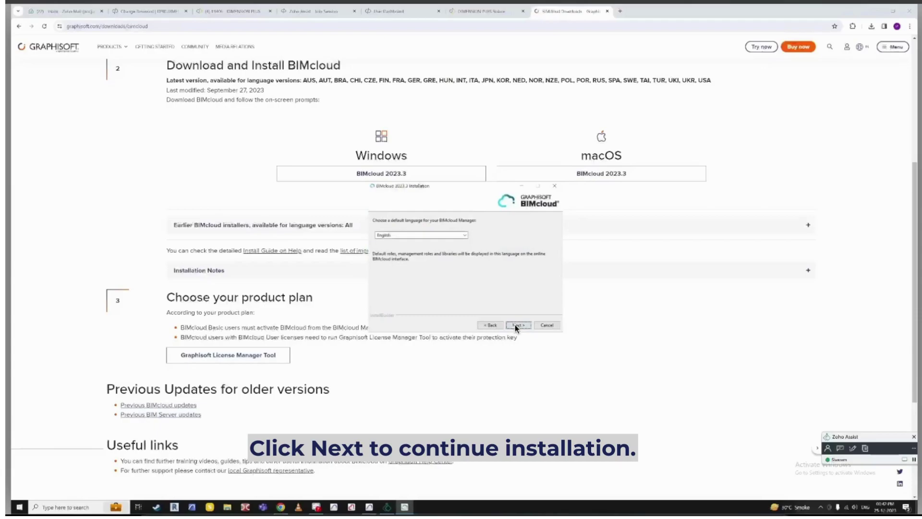
pyautogui.click(515, 325)
pyautogui.click(449, 301)
pyautogui.click(519, 326)
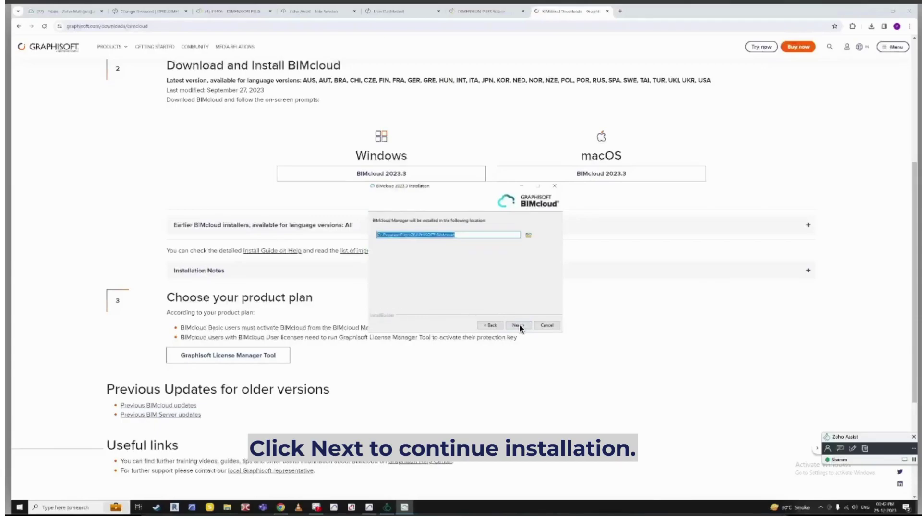
pyautogui.click(520, 326)
pyautogui.click(519, 325)
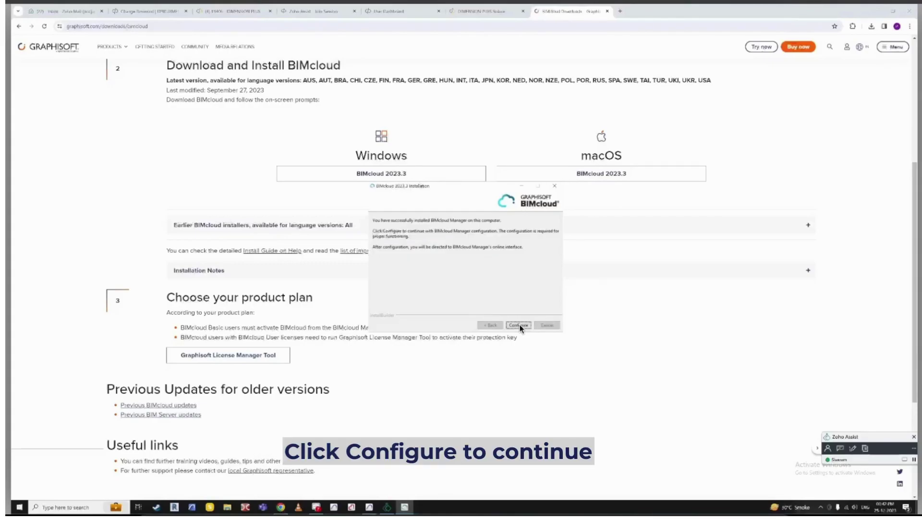
# Configure BIMcloud Manager with the display name DIMENSION-PLUS_27 and a masteradmin password, keeping the default port and data folder, and start it
pyautogui.click(526, 325)
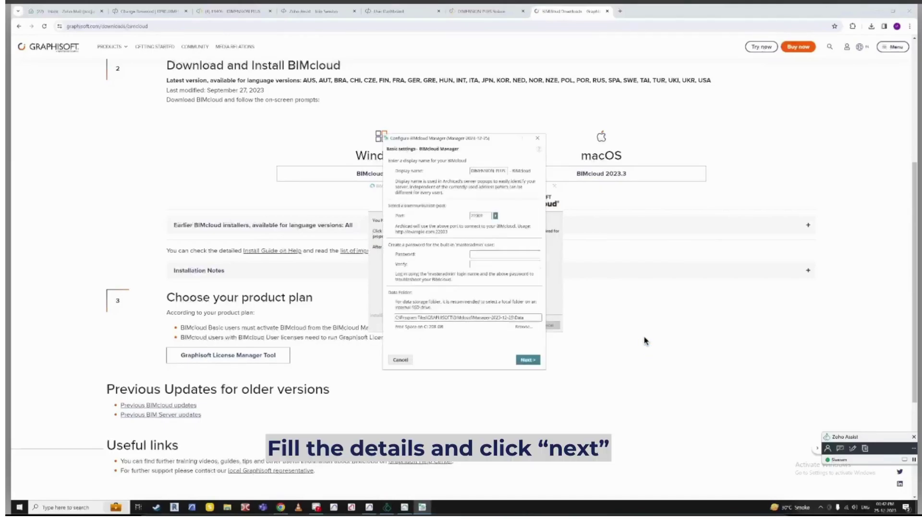
pyautogui.click(500, 254)
pyautogui.write('****')
pyautogui.press('Tab')
pyautogui.click(497, 172)
pyautogui.write('27')
pyautogui.click(529, 360)
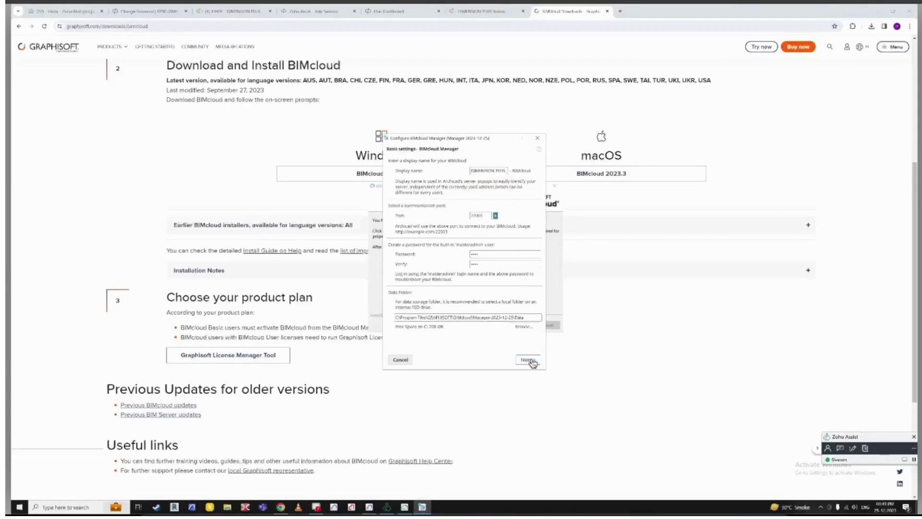
pyautogui.click(531, 361)
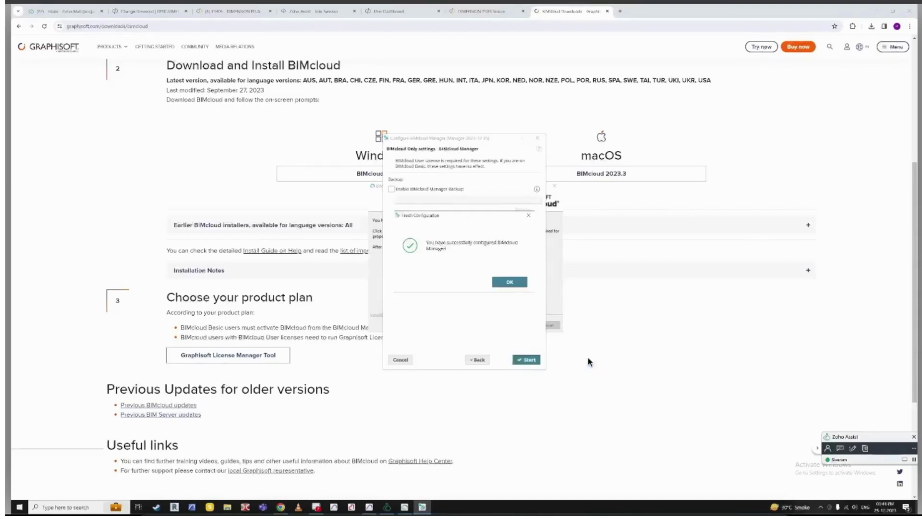
pyautogui.click(510, 282)
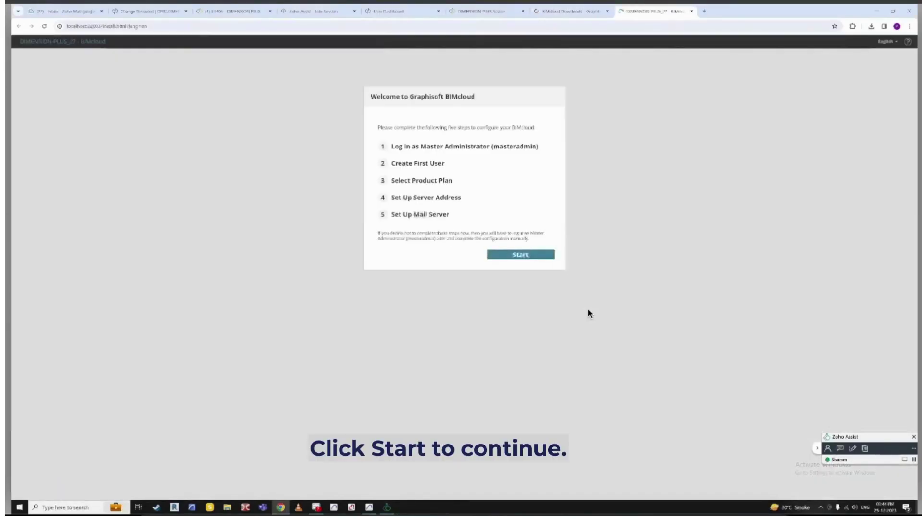
# Start the BIMcloud web configuration and log in as masteradmin with the account password
pyautogui.click(536, 255)
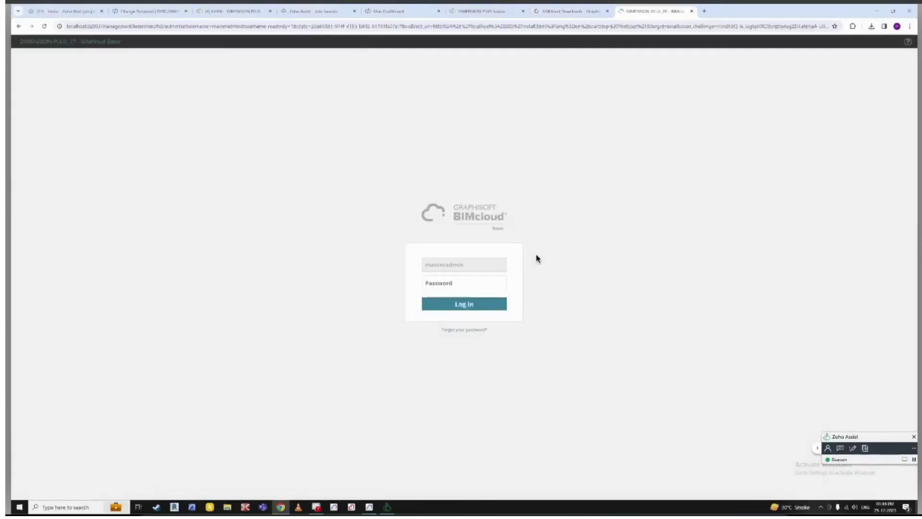
pyautogui.click(475, 285)
pyautogui.write('•••')
pyautogui.press('Return')
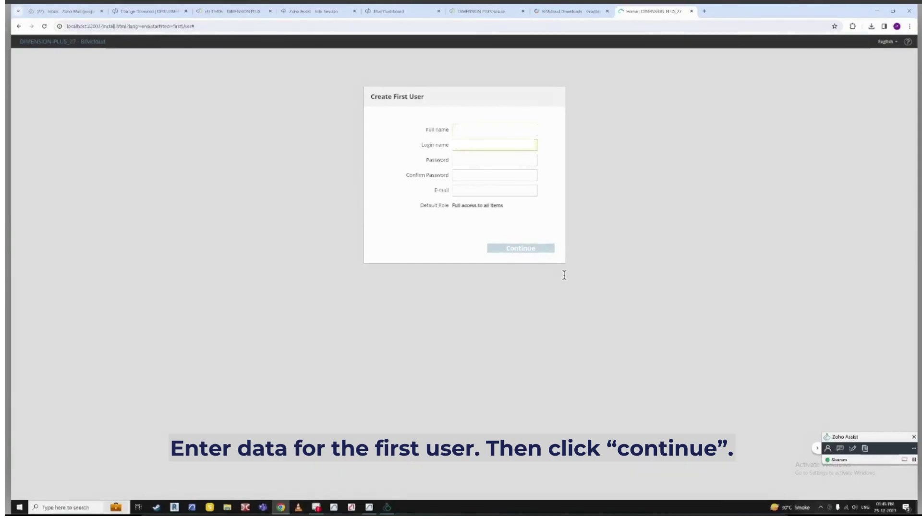
# Create the first BIMcloud user by filling in the user's details and entering and confirming the password
pyautogui.write('•••••••')
pyautogui.press('Tab')
pyautogui.write('•••••••••••')
pyautogui.press('Tab')
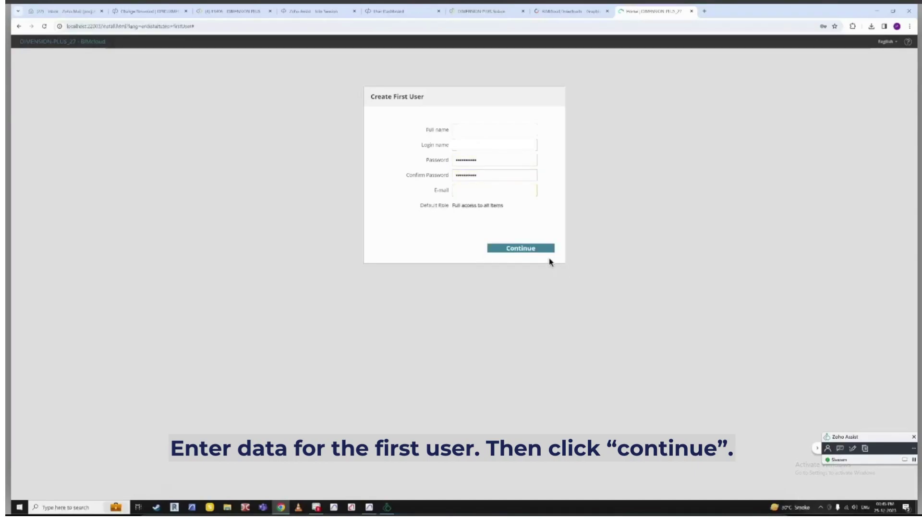
pyautogui.click(538, 249)
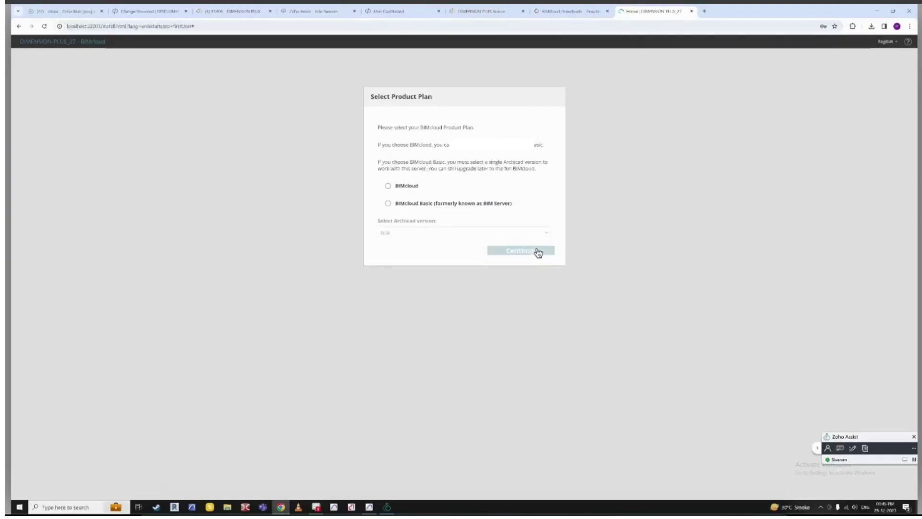
# Select the BIMcloud Basic product plan for Archicad version 27
pyautogui.click(401, 186)
pyautogui.click(410, 206)
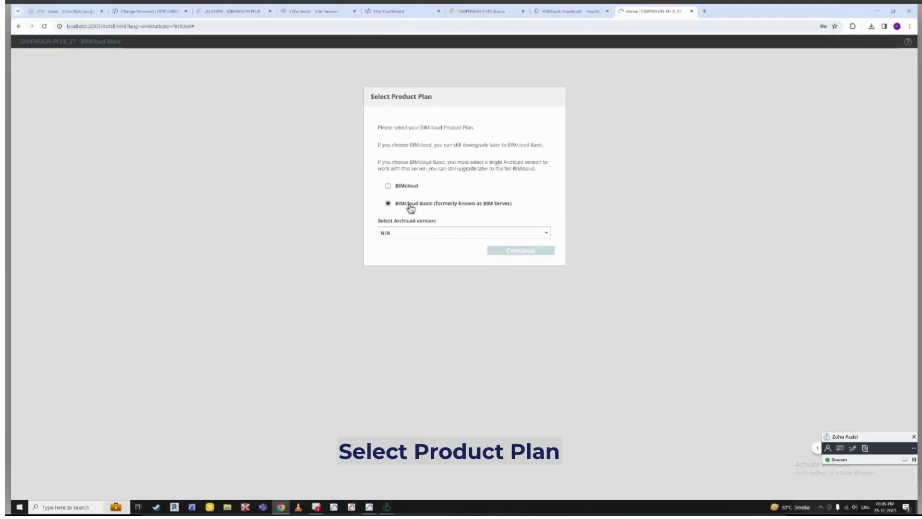
pyautogui.click(539, 235)
pyautogui.click(448, 334)
pyautogui.click(538, 252)
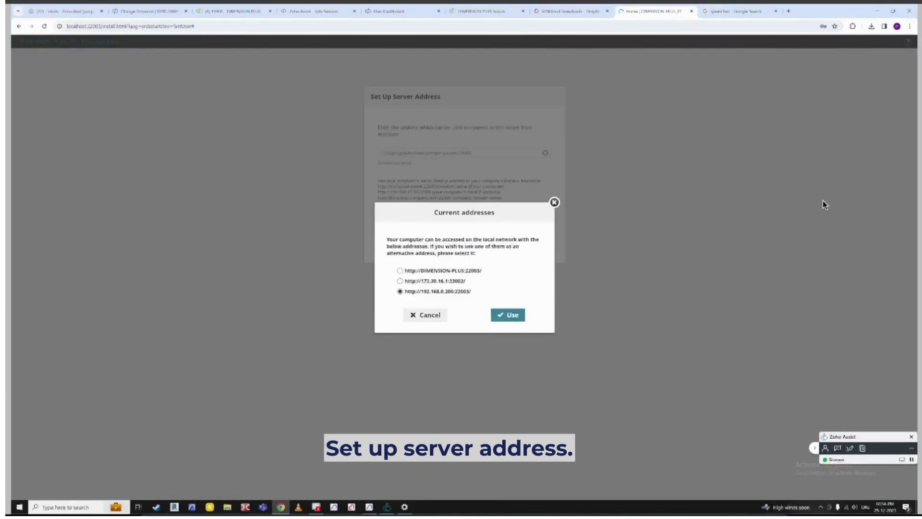
pyautogui.press('Return')
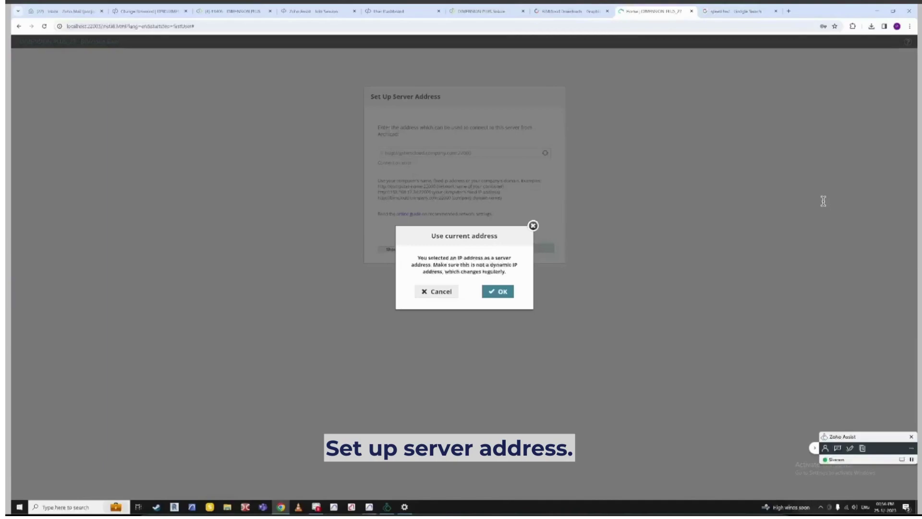
pyautogui.moveTo(451, 265); pyautogui.dragTo(506, 272)
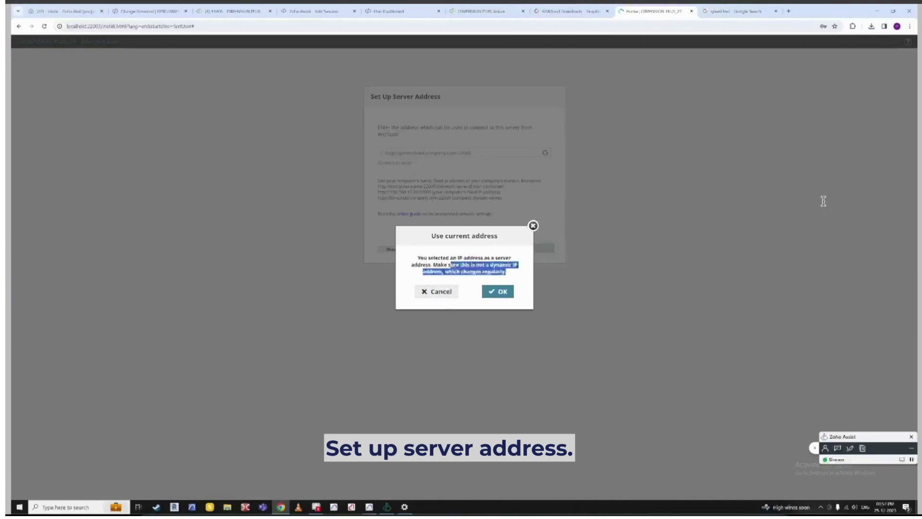
pyautogui.click(498, 292)
pyautogui.click(520, 248)
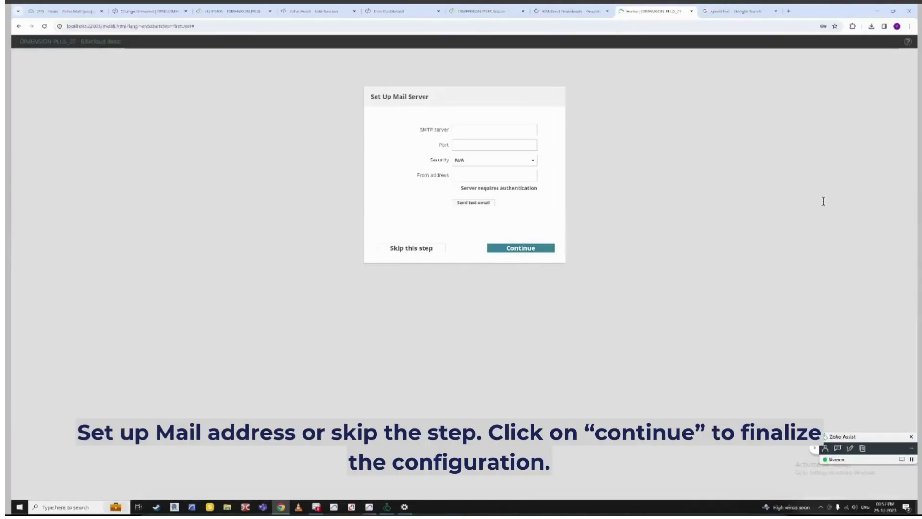
pyautogui.click(411, 248)
pyautogui.click(423, 249)
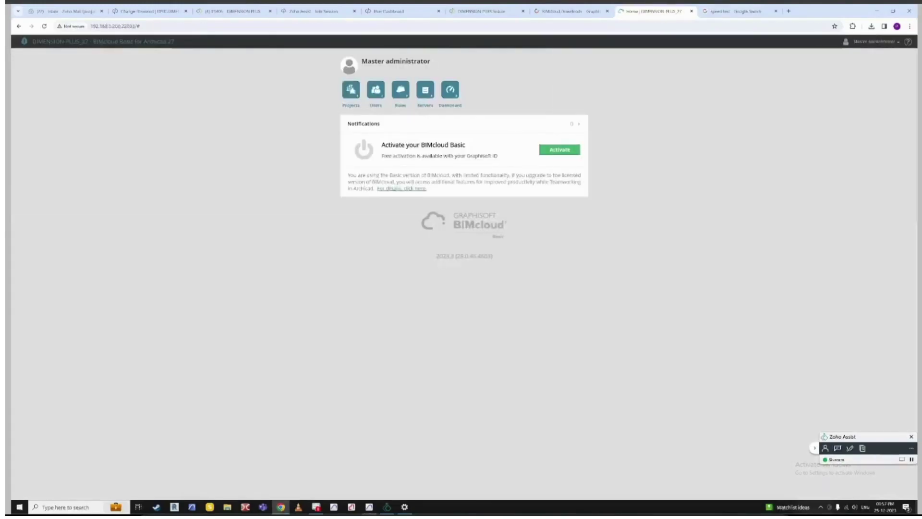
# Activate BIMcloud Basic by signing in with the Graphisoft ID e-mail and password, and start it
pyautogui.click(560, 150)
pyautogui.click(668, 140)
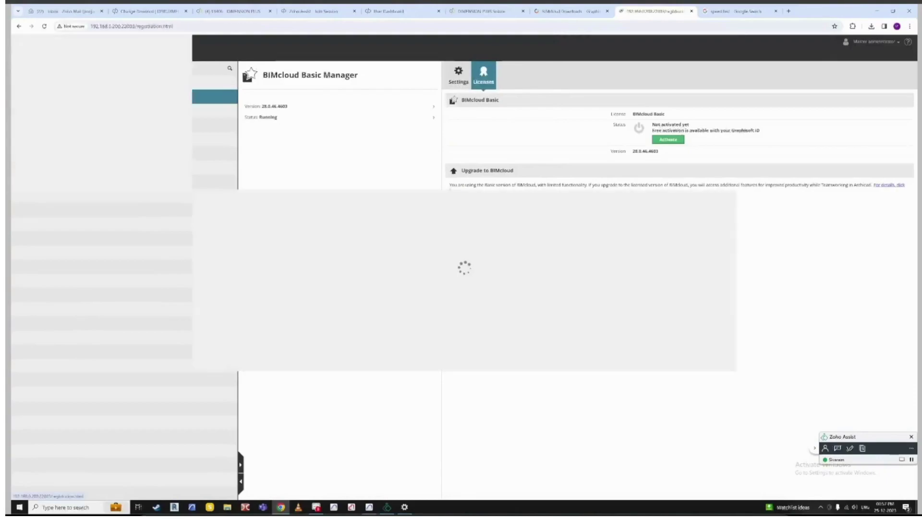
pyautogui.click(519, 246)
pyautogui.click(464, 141)
pyautogui.click(490, 157)
pyautogui.click(464, 168)
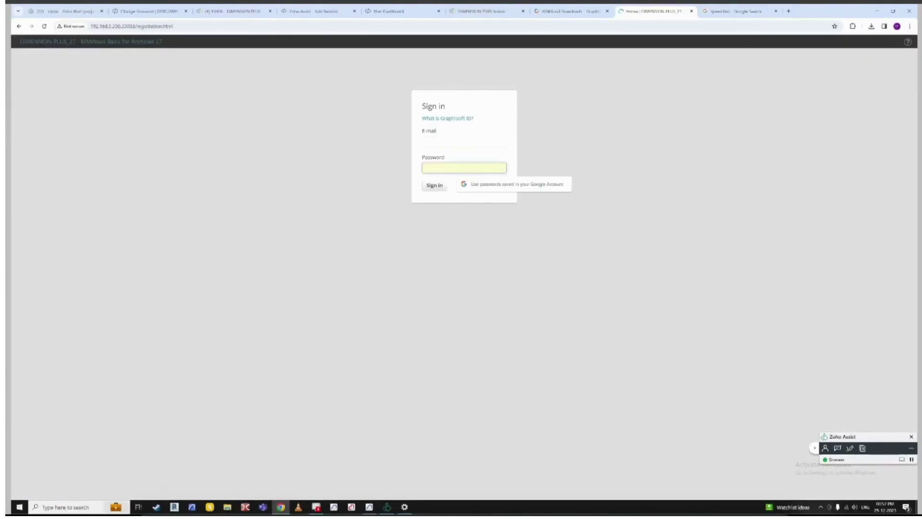
pyautogui.write('•••••••••••••••')
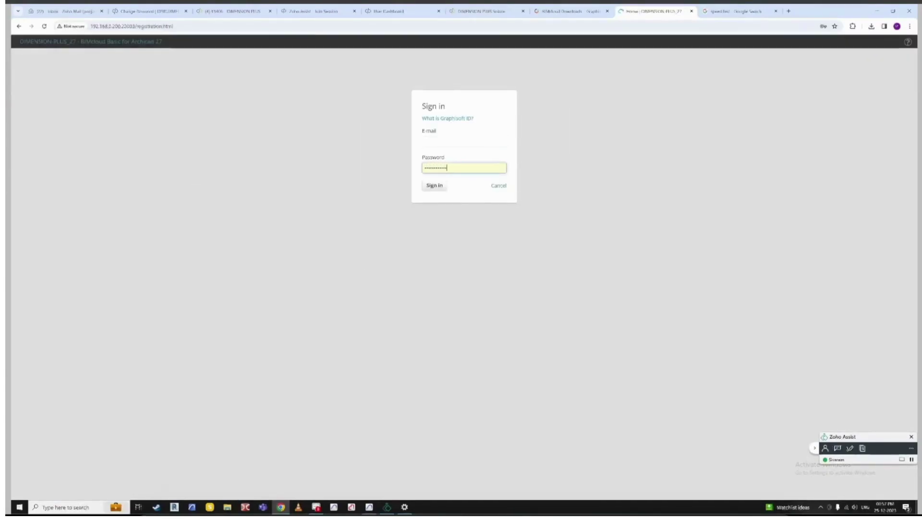
pyautogui.press('Return')
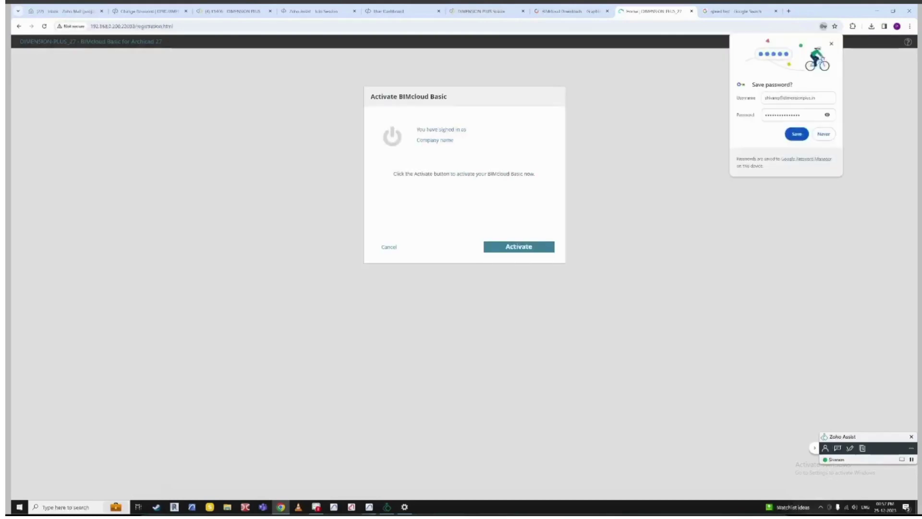
pyautogui.click(519, 247)
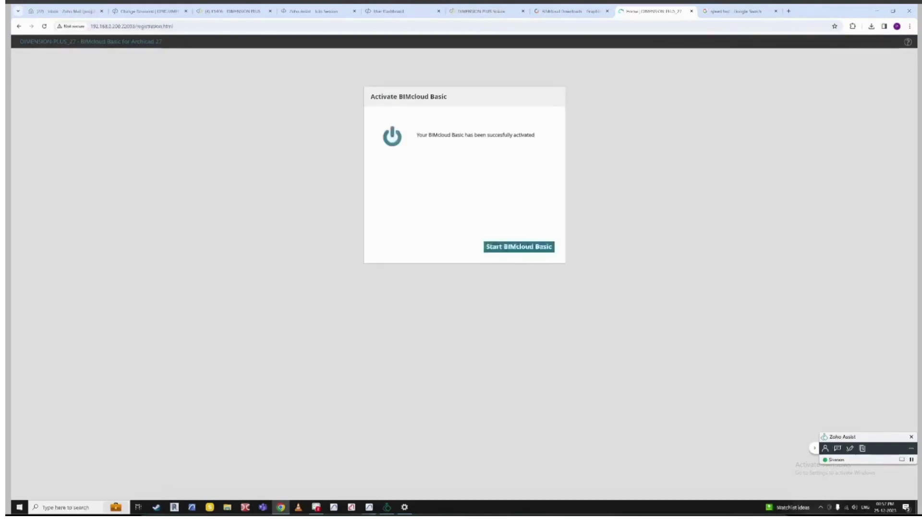
pyautogui.click(519, 246)
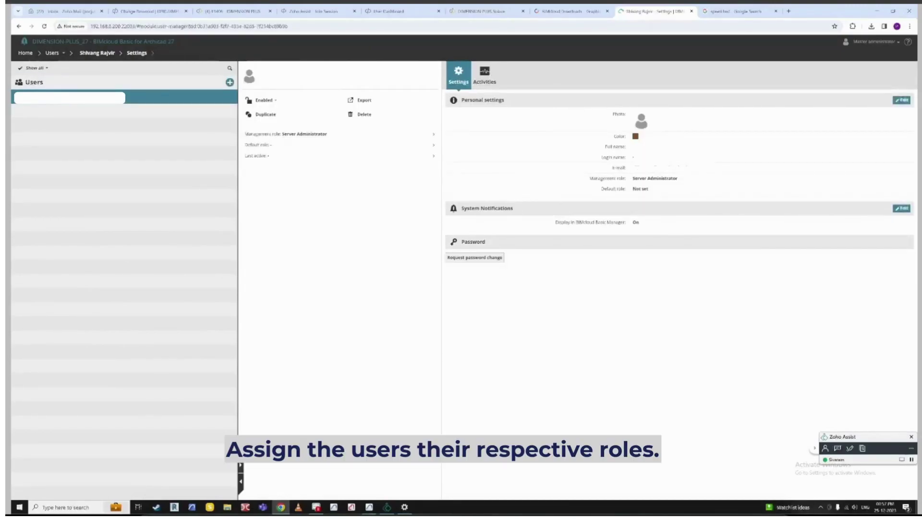
# Set the first user's default role to Lead Architect and save the personal settings
pyautogui.click(901, 100)
pyautogui.click(642, 191)
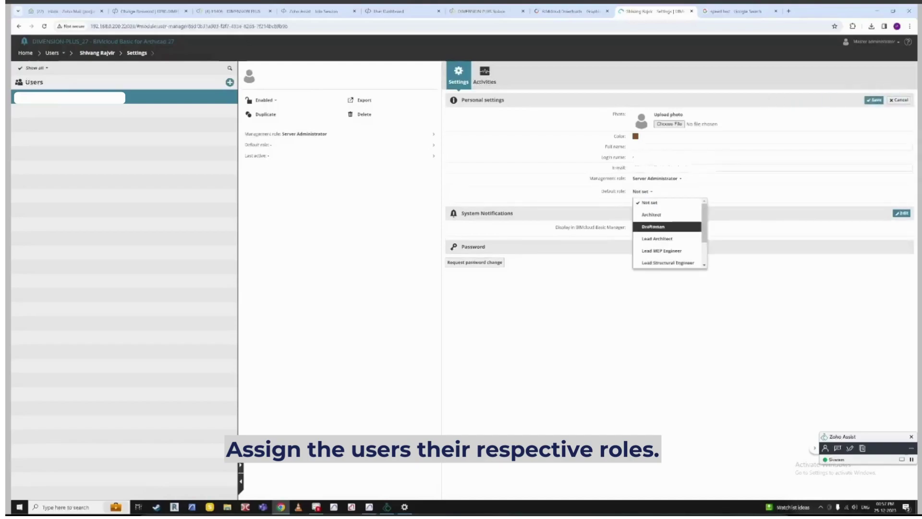
pyautogui.scroll(-2, 668, 233)
pyautogui.scroll(2, 667, 233)
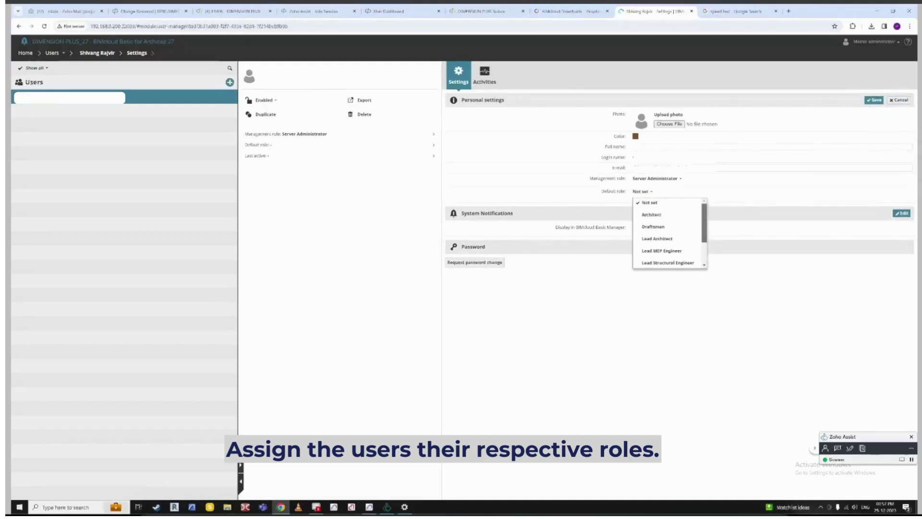
pyautogui.click(657, 239)
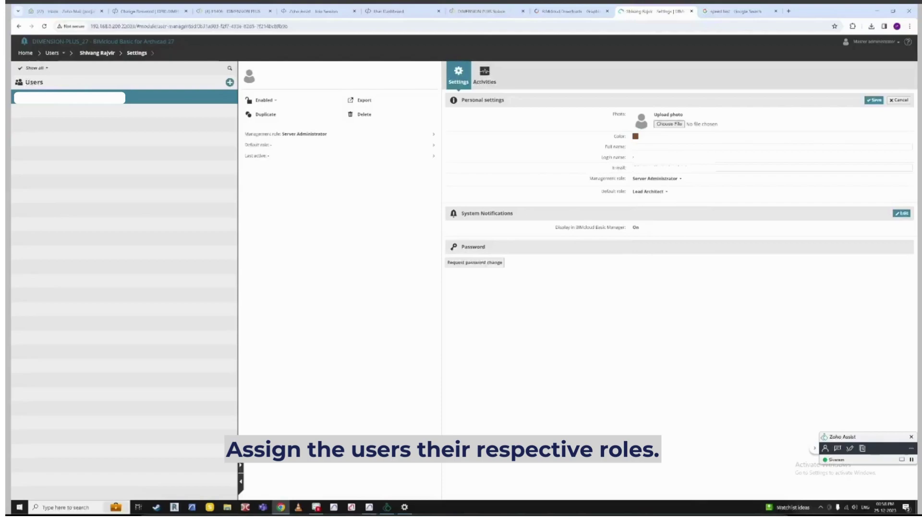
pyautogui.click(874, 100)
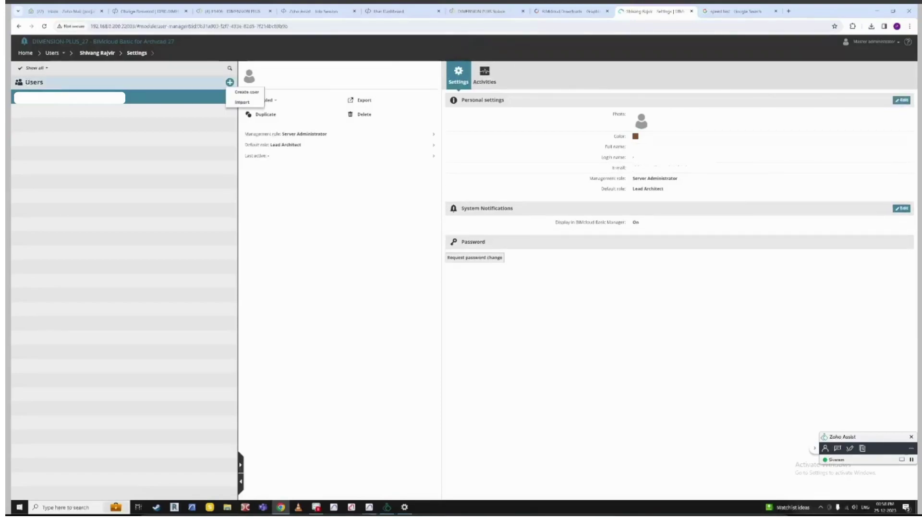
# Create another BIMcloud user, entering and confirming the account password
pyautogui.click(230, 82)
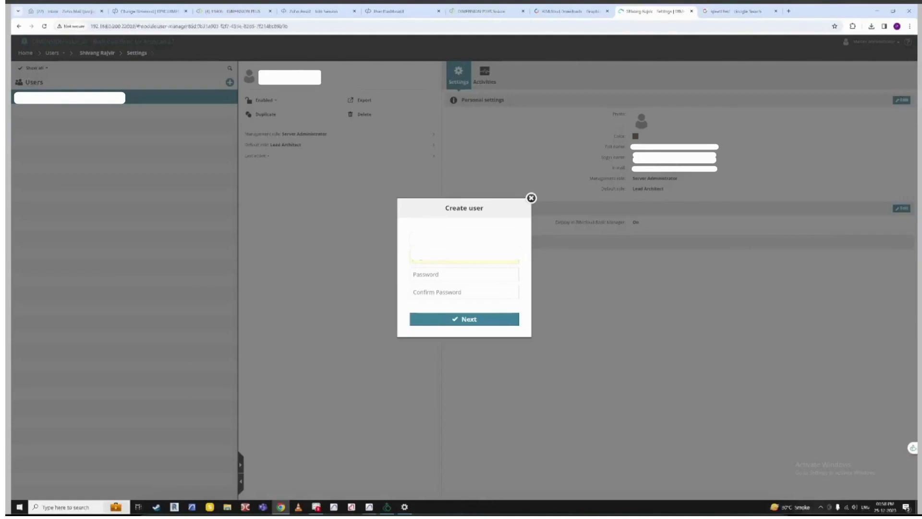
pyautogui.write('••••••••••••••••••')
pyautogui.press('Tab')
pyautogui.write('••••••••••••••••••')
pyautogui.press('Return')
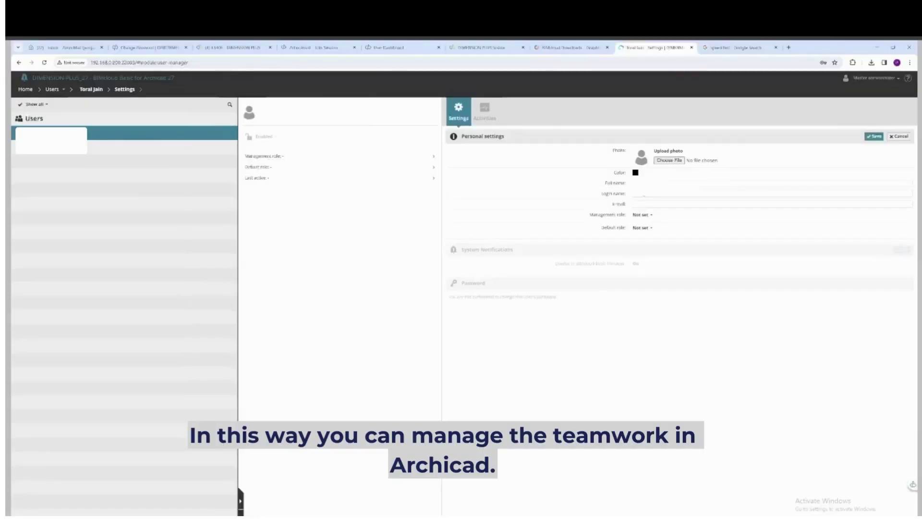
# Set the new user's management role to Server Administrator and default role to Lead Architect
pyautogui.click(642, 214)
pyautogui.click(663, 251)
pyautogui.click(642, 228)
pyautogui.click(658, 275)
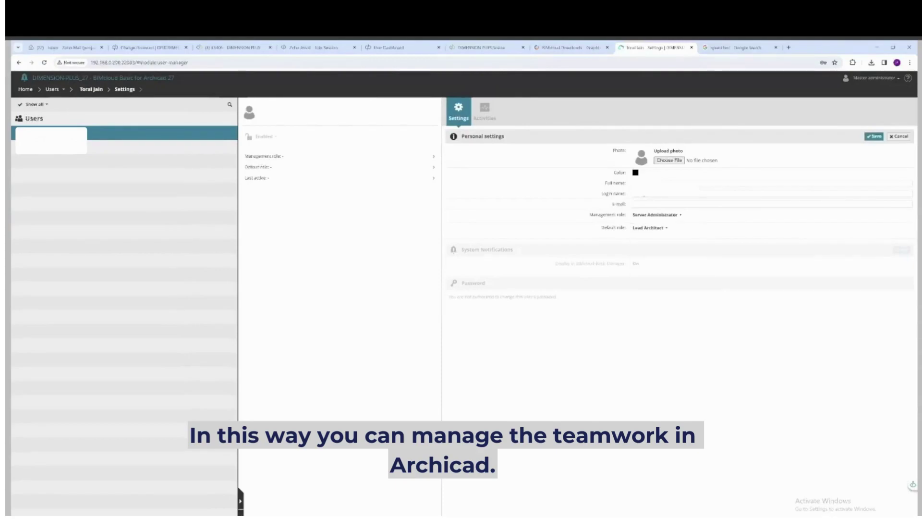